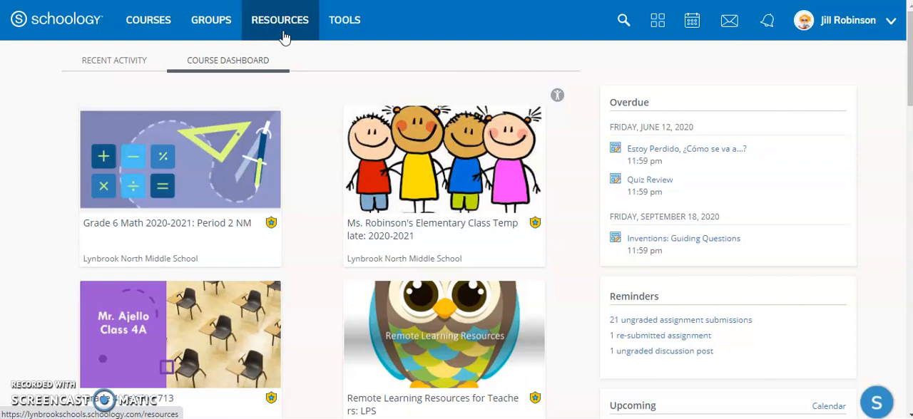
# - Look through the personal Gr 8 Assessments collection and the group resources of Technology Department Support Group
pyautogui.click(284, 32)
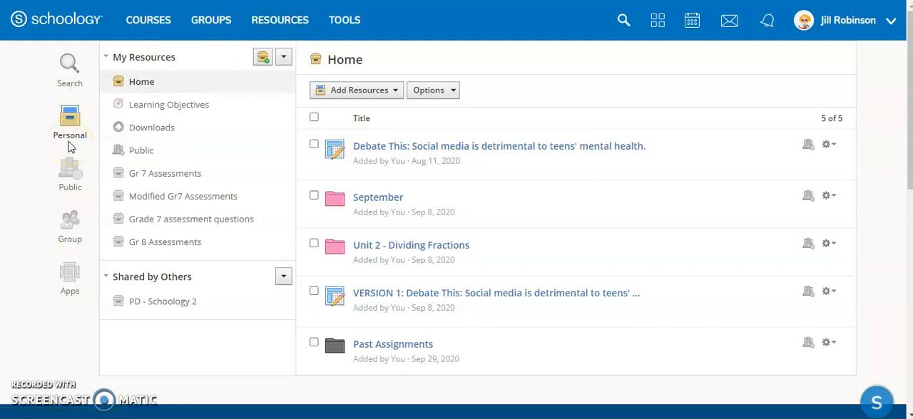
pyautogui.click(160, 244)
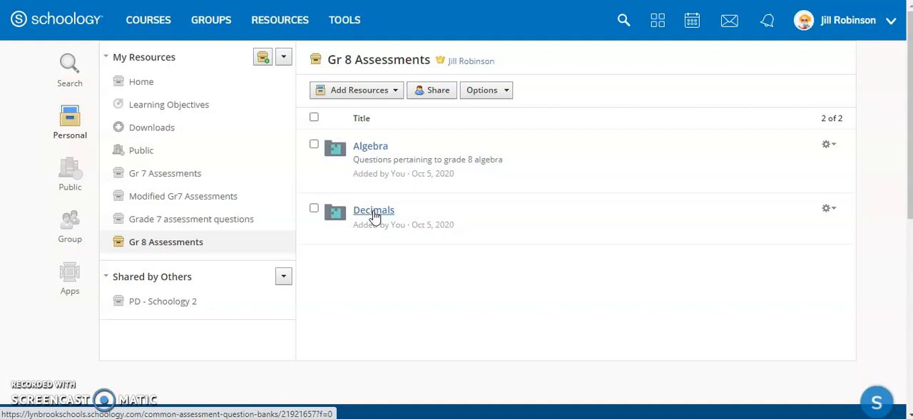
pyautogui.click(70, 236)
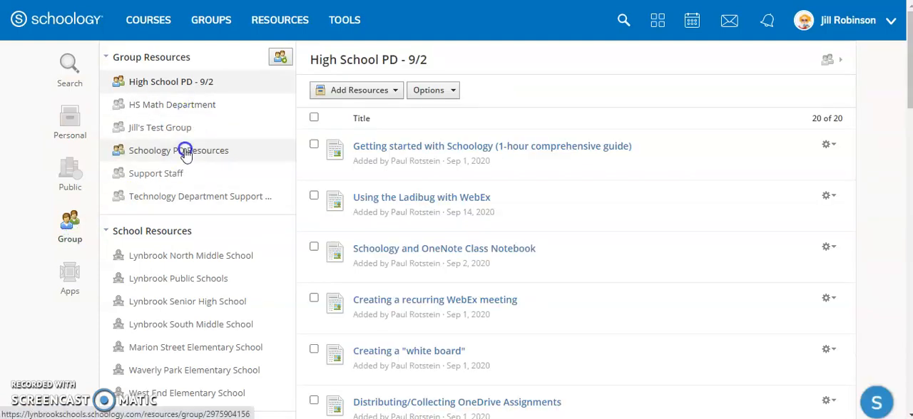
pyautogui.click(214, 196)
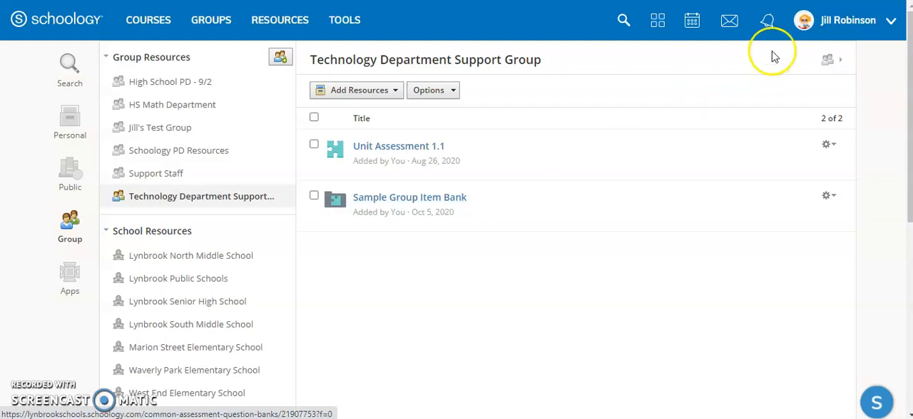
# - View the Technology Department Support Group's member list and check the options available for the third member
pyautogui.click(833, 62)
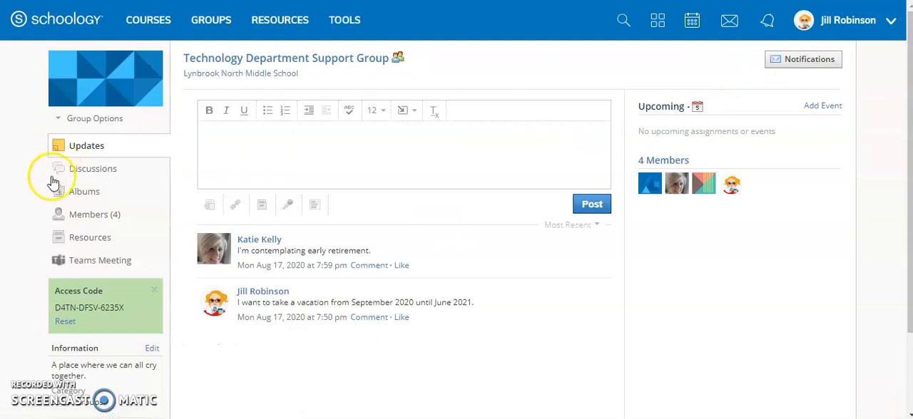
pyautogui.click(89, 214)
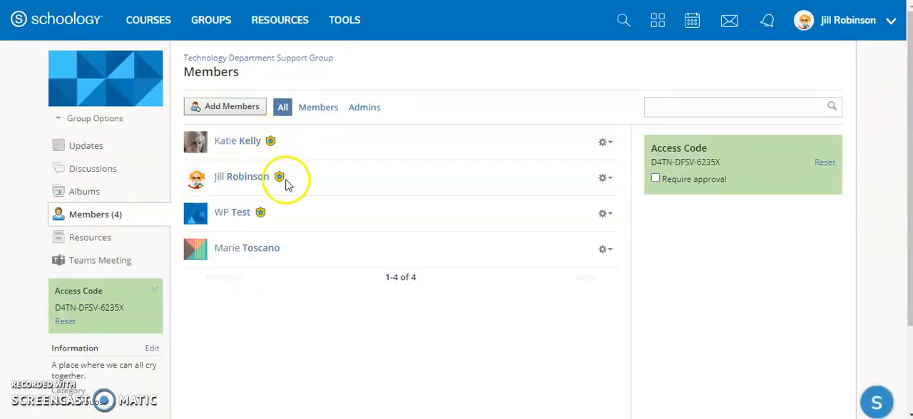
pyautogui.click(608, 215)
pyautogui.click(582, 243)
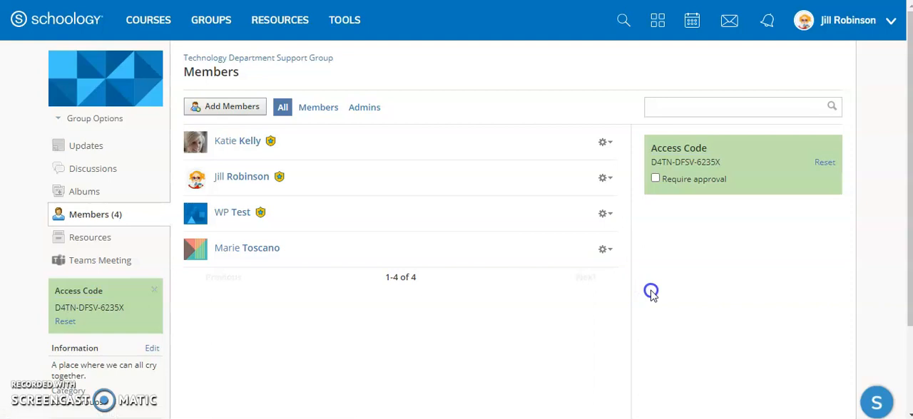
# - Return to the group resources and open the Technology Department Support Group collection
pyautogui.click(227, 34)
pyautogui.click(264, 25)
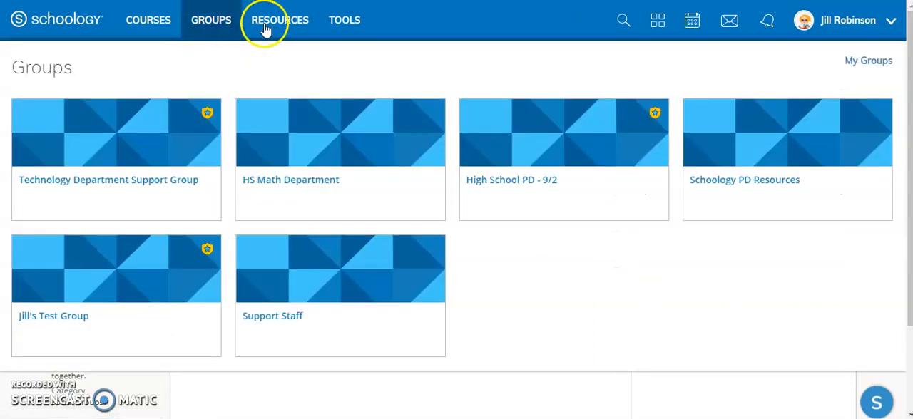
pyautogui.click(131, 184)
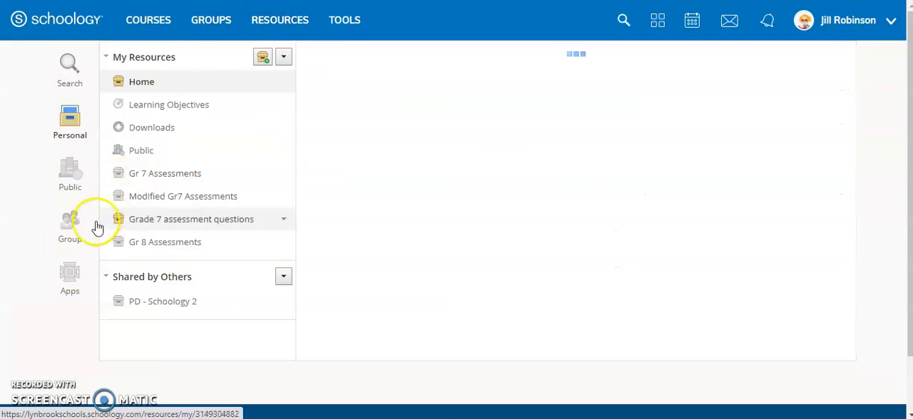
pyautogui.click(71, 238)
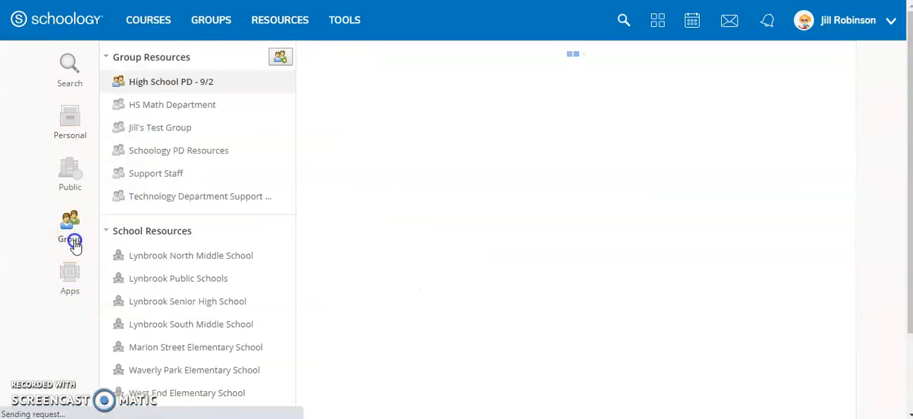
pyautogui.click(264, 196)
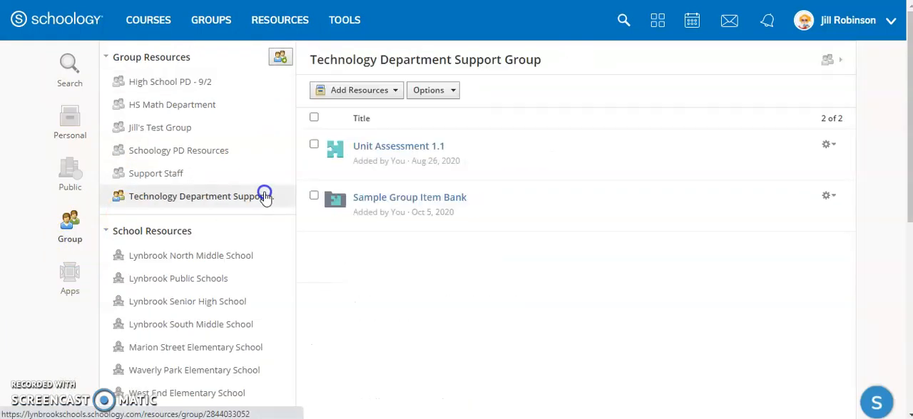
# - Create an item bank named "Algebra Grade 8" in the Technology Department Support Group resources
pyautogui.click(369, 95)
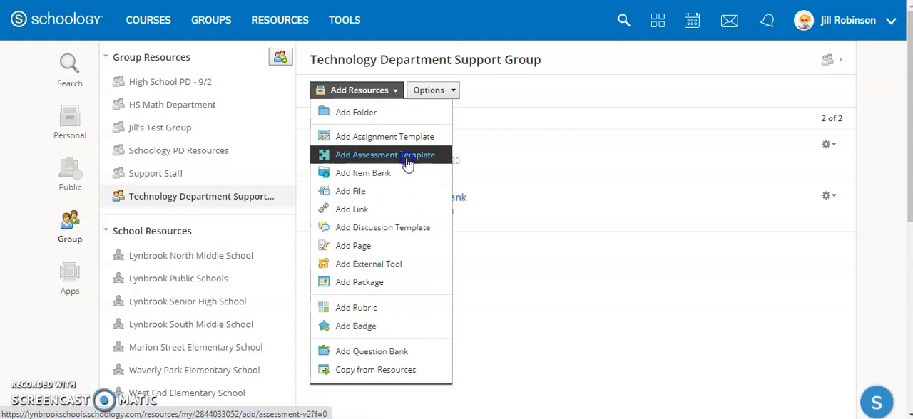
pyautogui.click(370, 184)
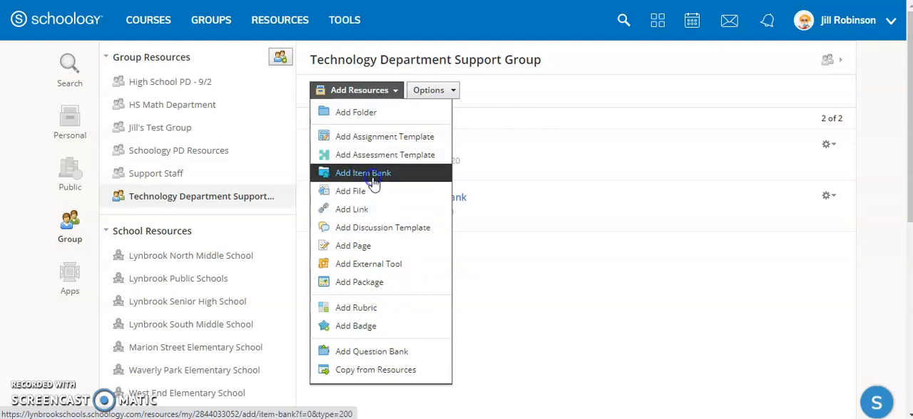
pyautogui.write('Alg')
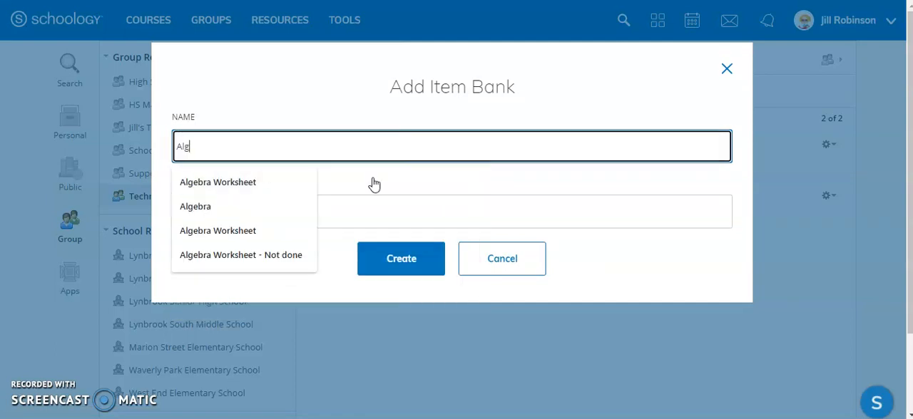
pyautogui.write('ebra Grade 8')
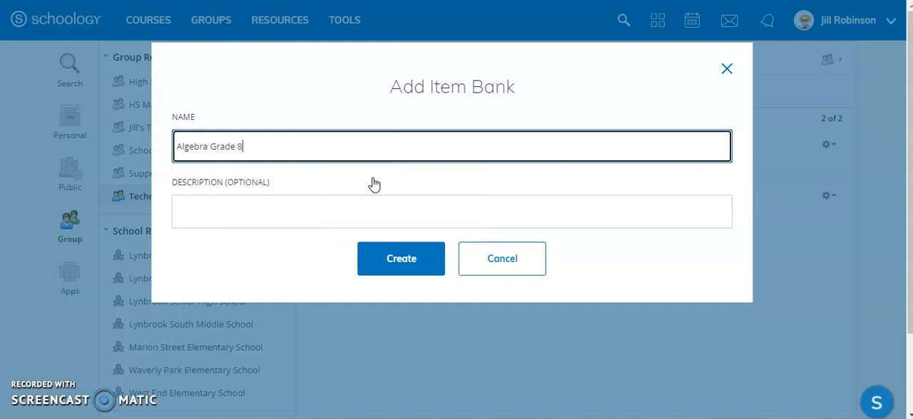
pyautogui.click(408, 270)
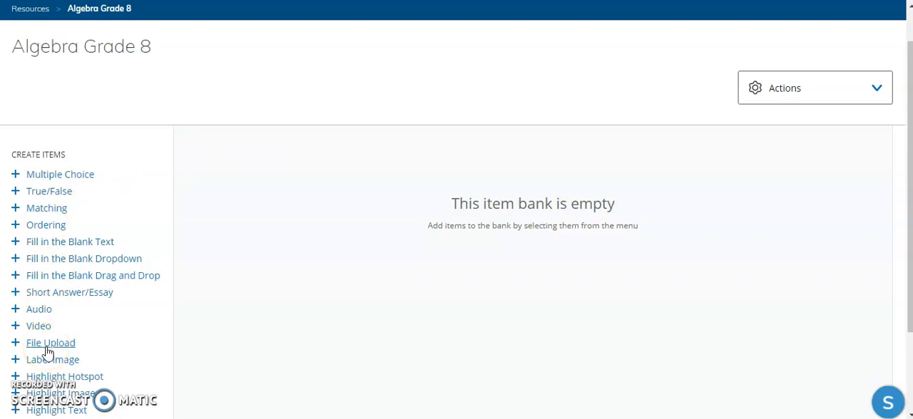
# - Add a multiple choice question "5x+2=27" with options 3, 20, 5 and 1 to the Algebra Grade 8 bank
pyautogui.click(74, 175)
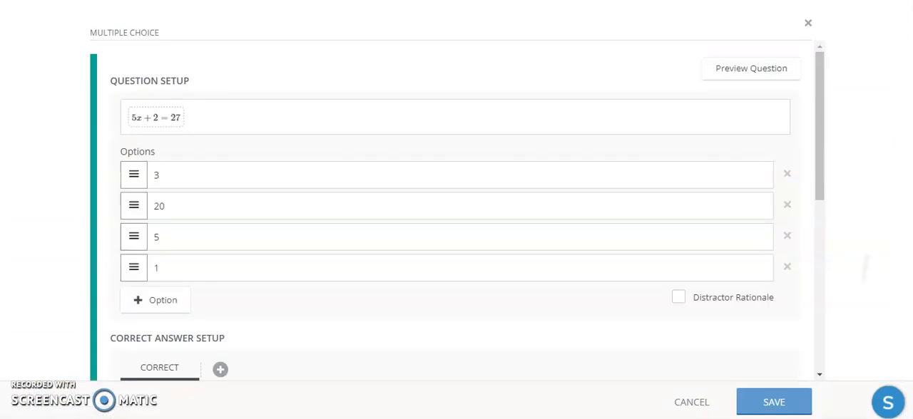
pyautogui.click(774, 402)
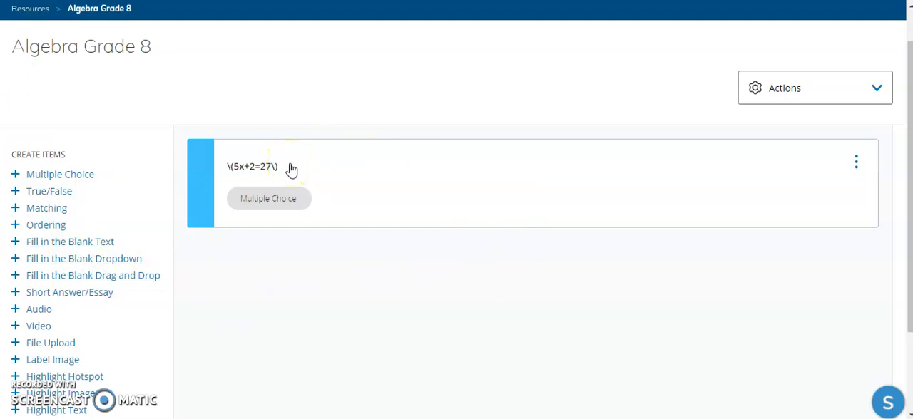
pyautogui.scroll(1, 292, 169)
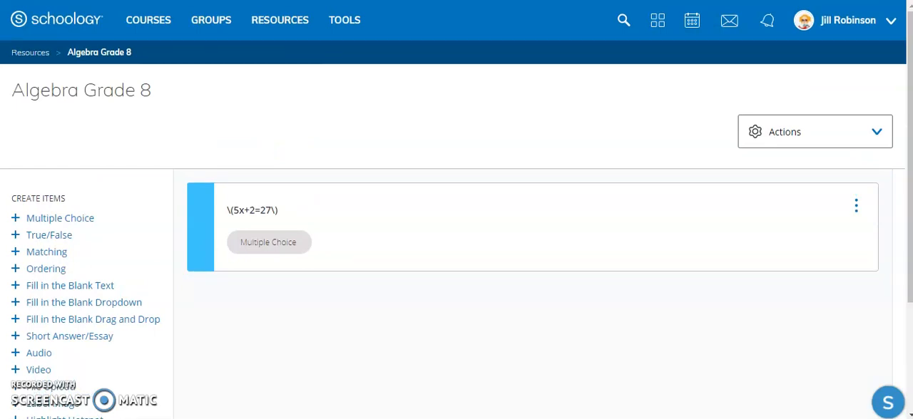
# - Open the Grade 8 Algebra: Period 4 course and go to the end of its materials list
pyautogui.click(147, 23)
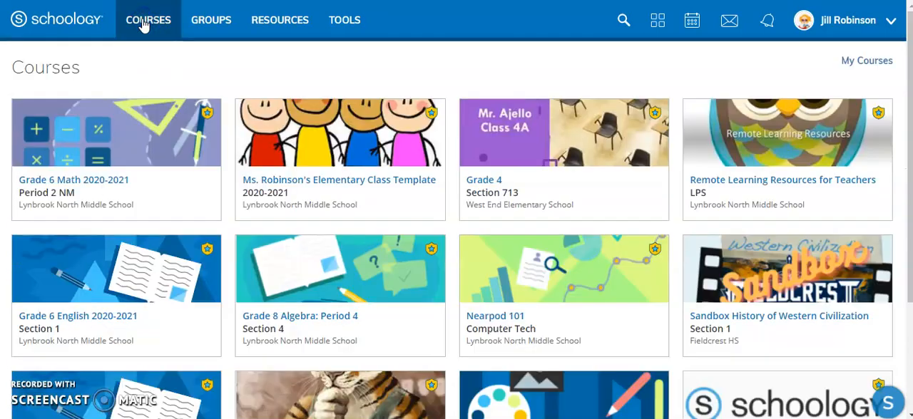
pyautogui.click(345, 326)
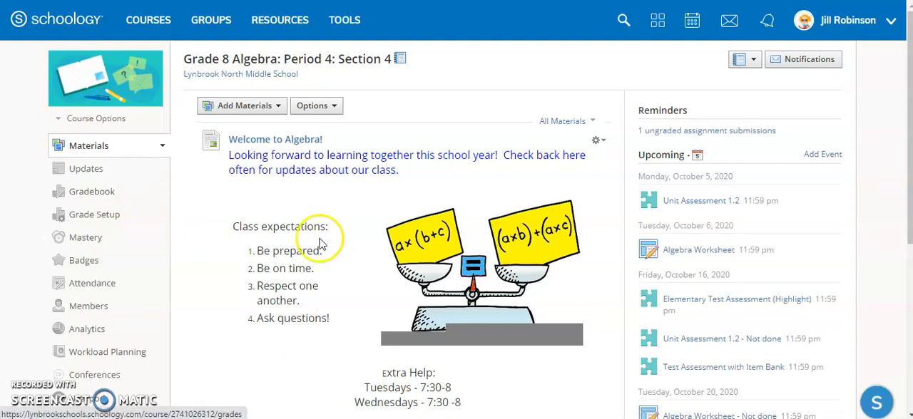
pyautogui.scroll(-5, 522, 329)
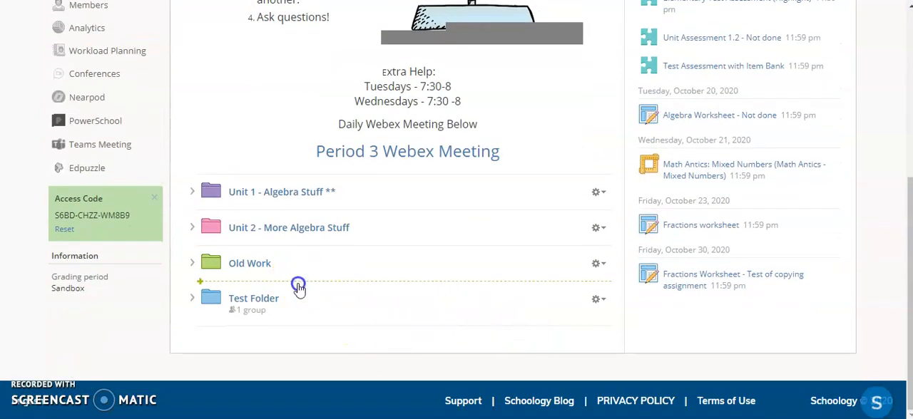
# - Create an assessment named "Test of Item Bank" between Old Work and Test Folder, worth 100 points with submissions enabled
pyautogui.click(297, 285)
pyautogui.click(264, 343)
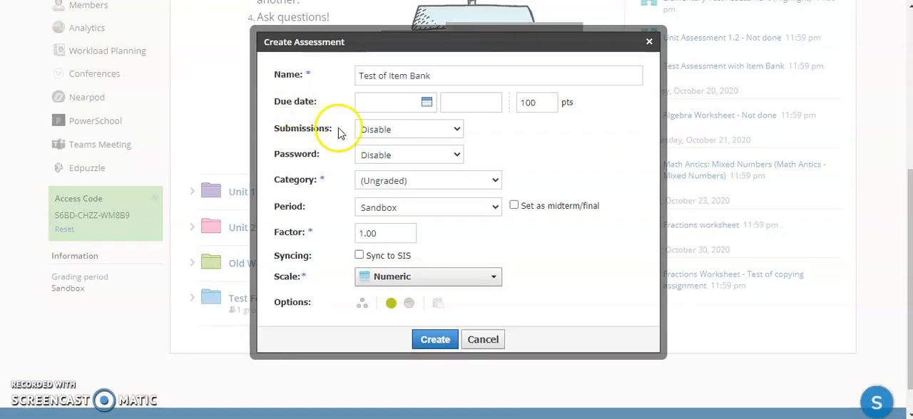
pyautogui.click(397, 131)
pyautogui.click(378, 150)
pyautogui.click(435, 339)
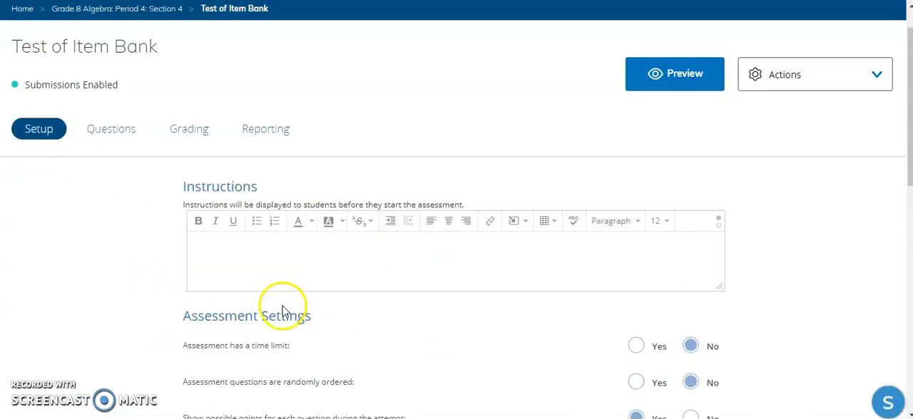
# - Add the 5x+2=27 question, worth 1 point, to the assessment from Technology Department Support Group's Algebra Grade 8 item bank
pyautogui.click(109, 128)
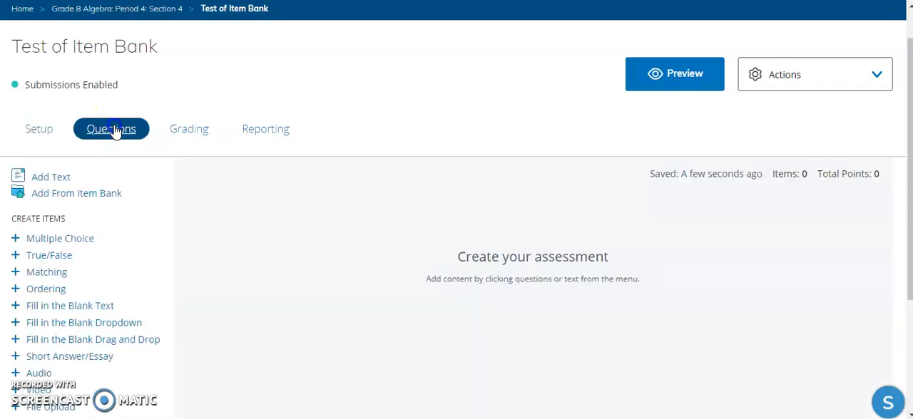
pyautogui.click(59, 242)
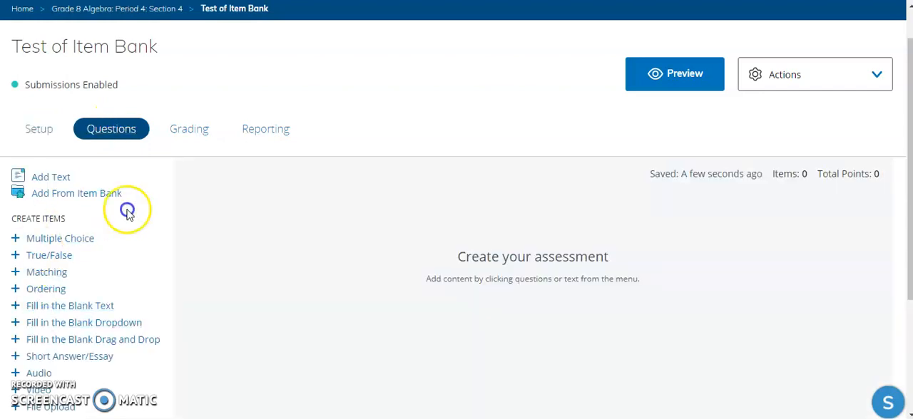
pyautogui.click(88, 198)
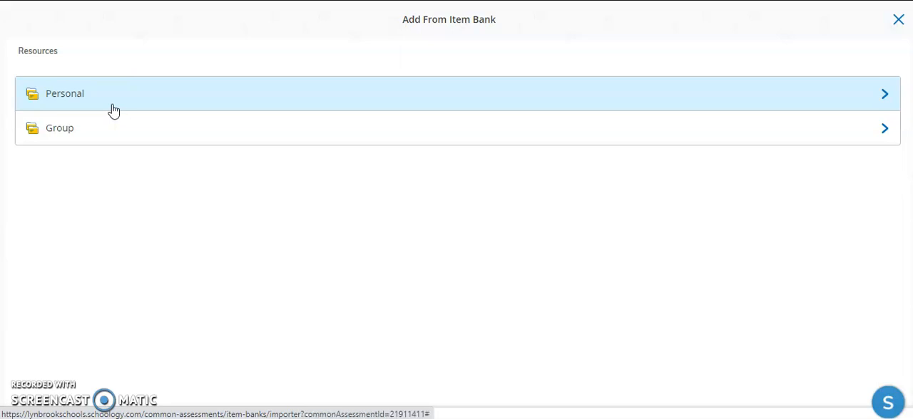
pyautogui.click(120, 132)
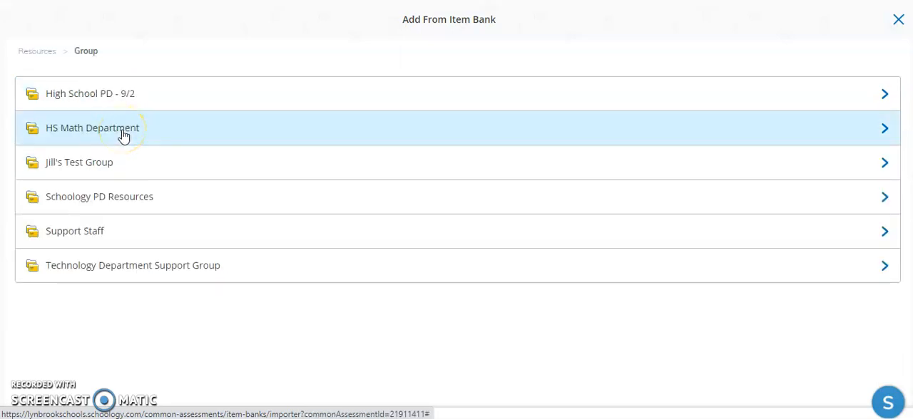
pyautogui.click(131, 279)
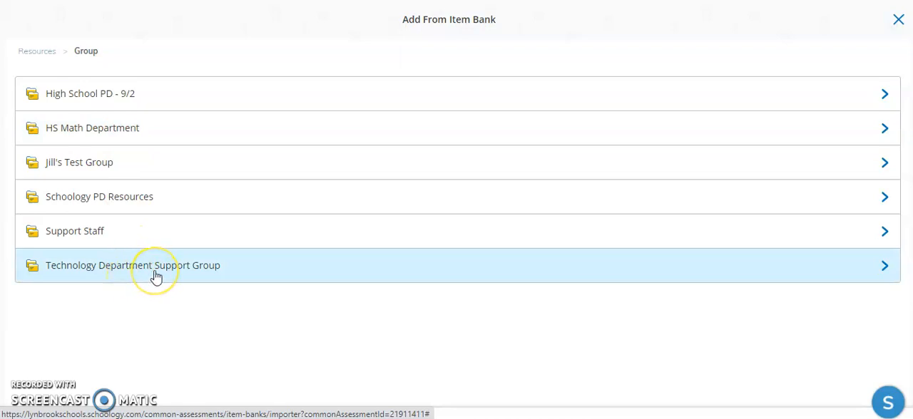
pyautogui.click(156, 277)
pyautogui.click(159, 251)
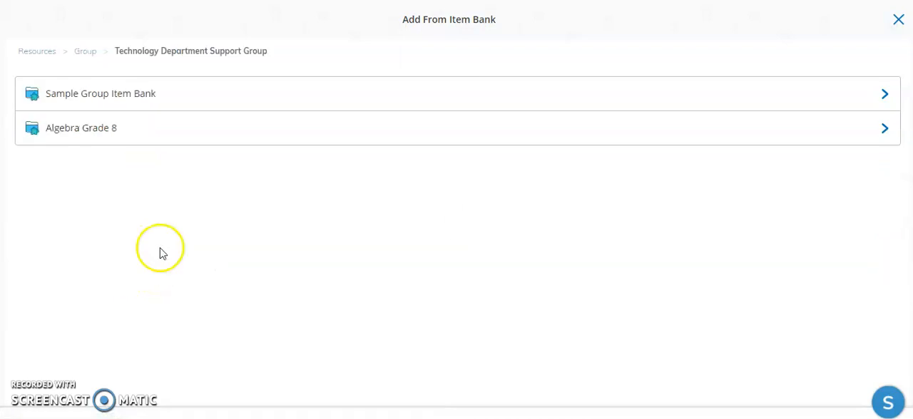
pyautogui.click(131, 138)
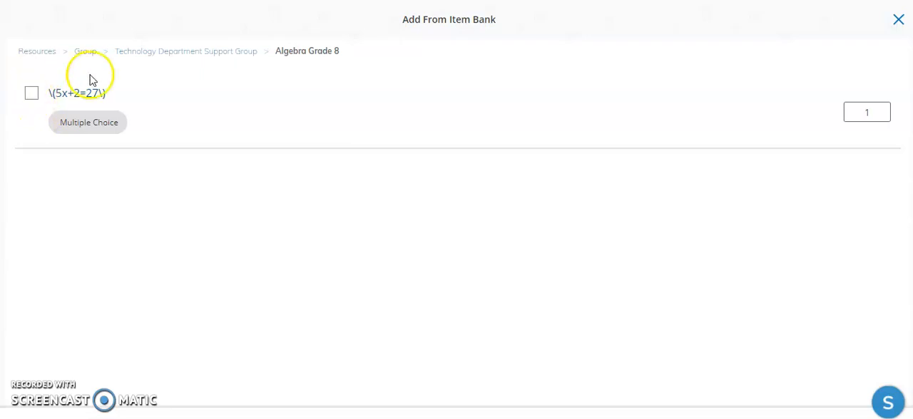
pyautogui.click(32, 96)
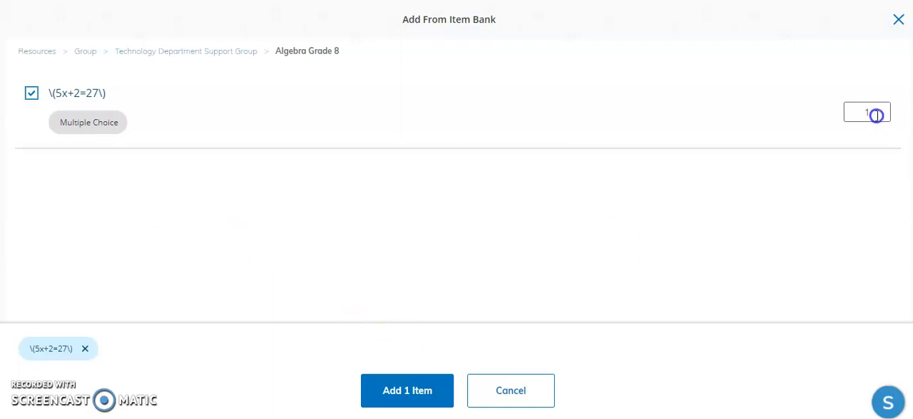
pyautogui.click(406, 398)
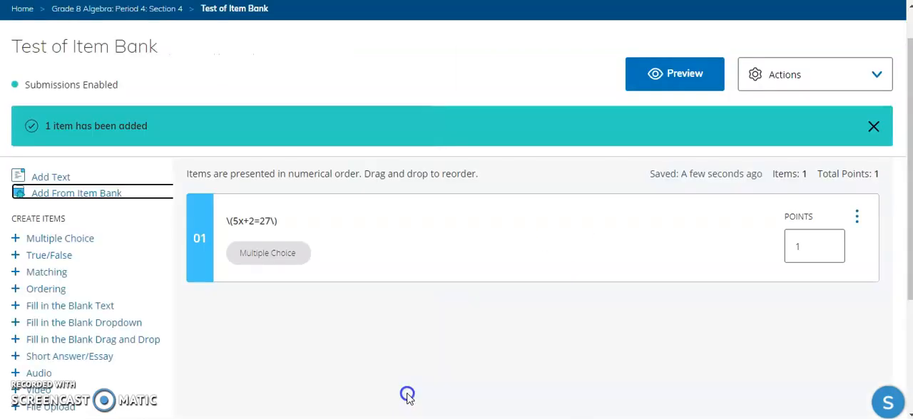
# - Open the imported 5x+2=27 question in the assessment for editing and save it
pyautogui.click(290, 222)
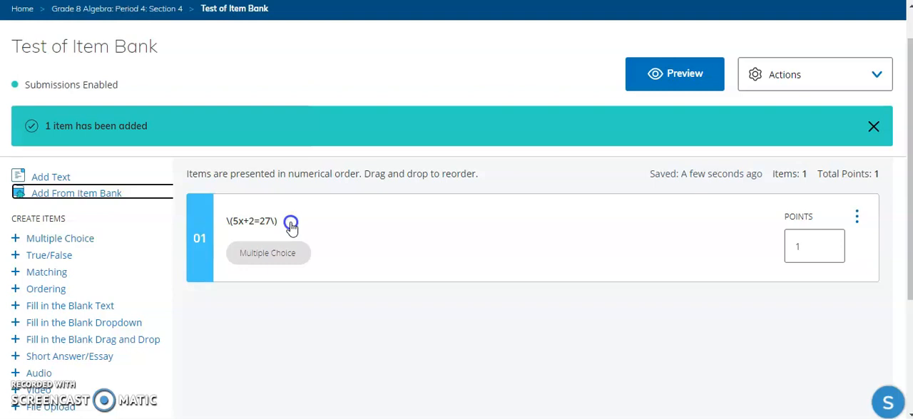
pyautogui.click(291, 225)
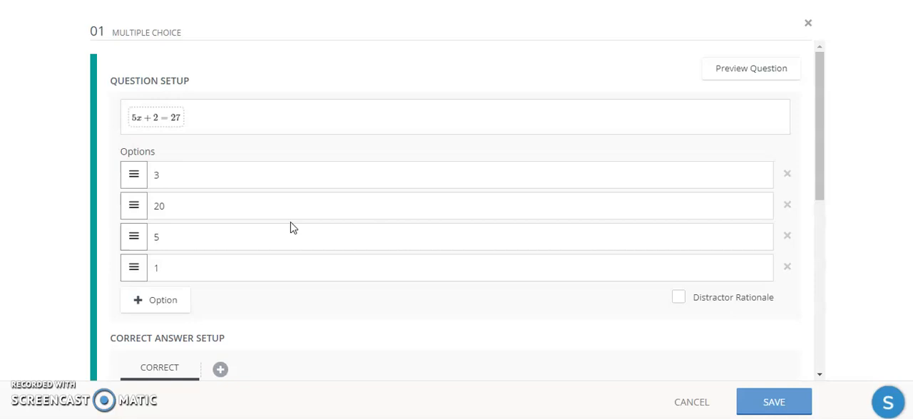
pyautogui.click(742, 400)
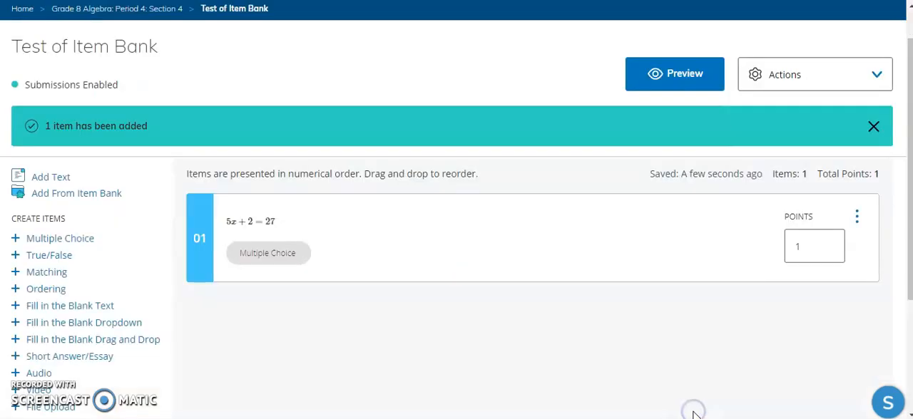